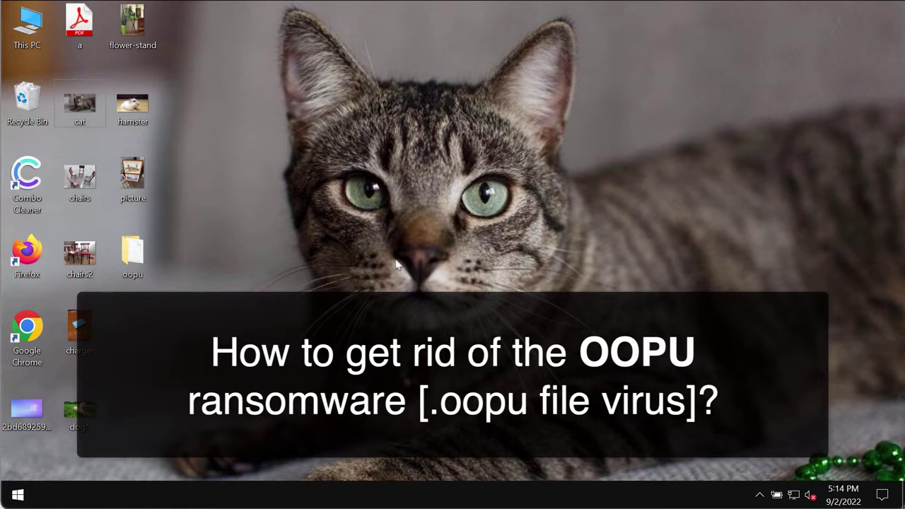
Step: Preview and close the chairs, picture, cat and hamster images on the desktop
double_click(89, 185)
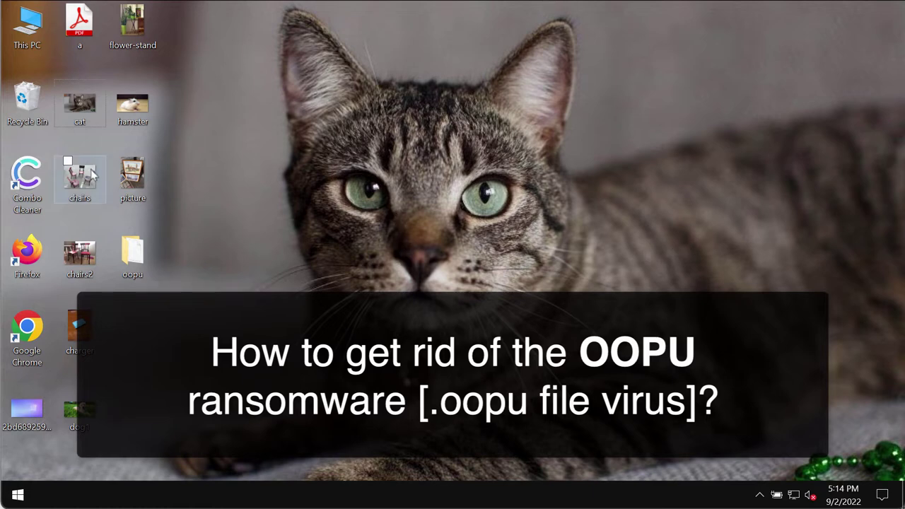
click(816, 45)
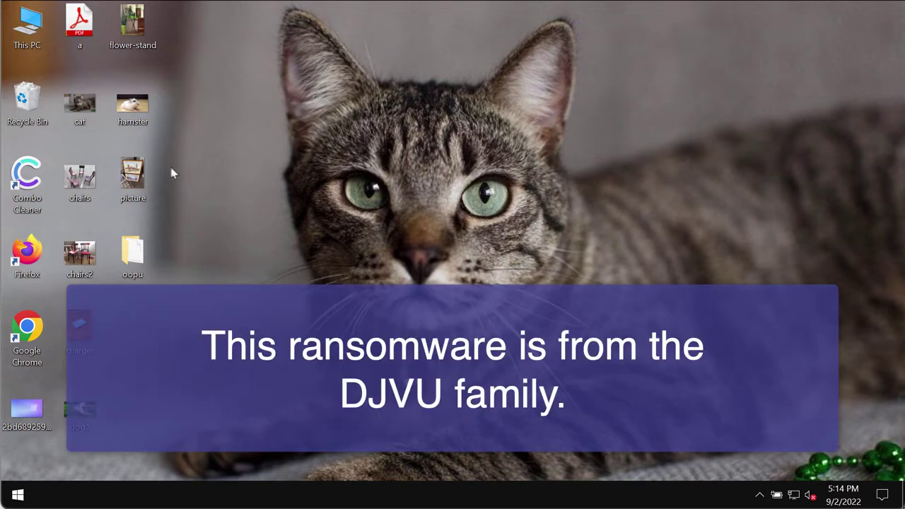
double_click(145, 175)
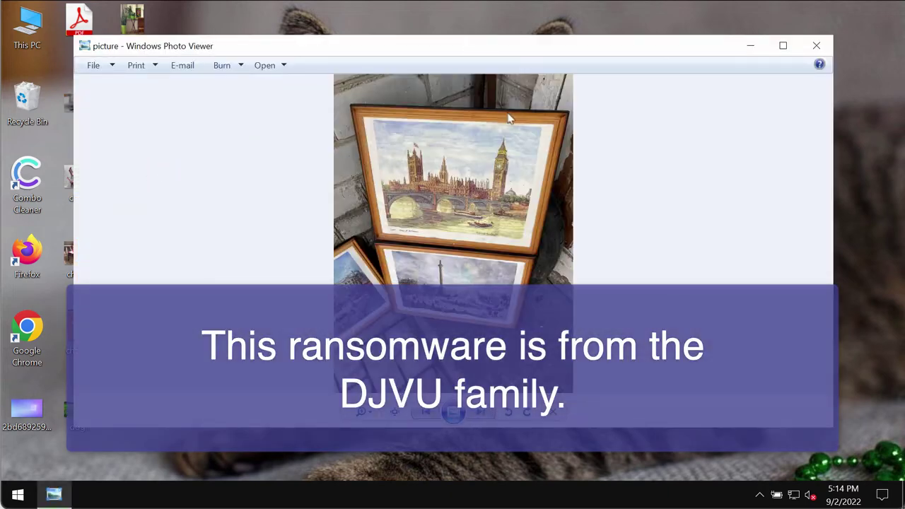
click(830, 54)
double_click(96, 102)
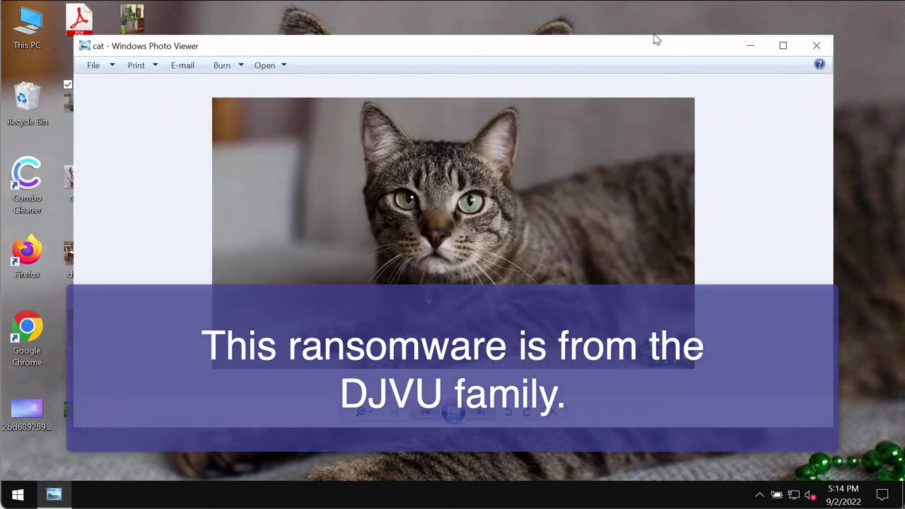
click(817, 45)
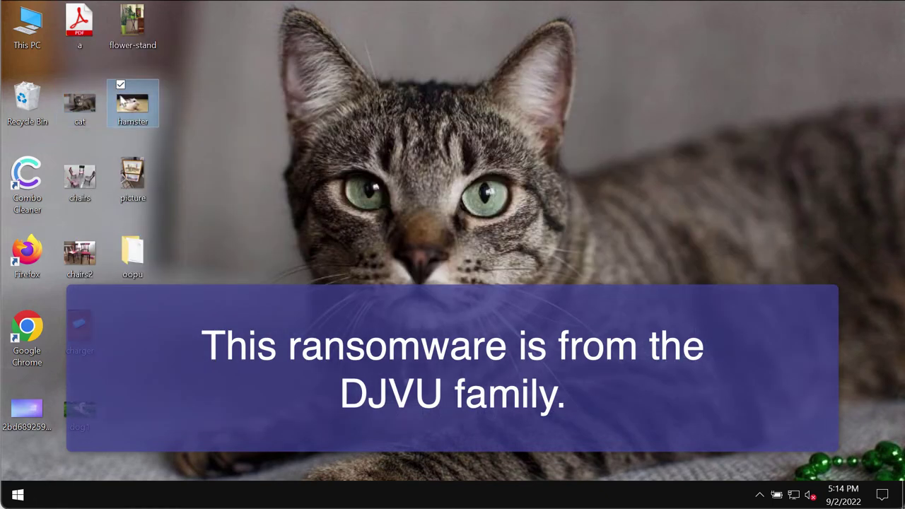
double_click(133, 104)
click(817, 45)
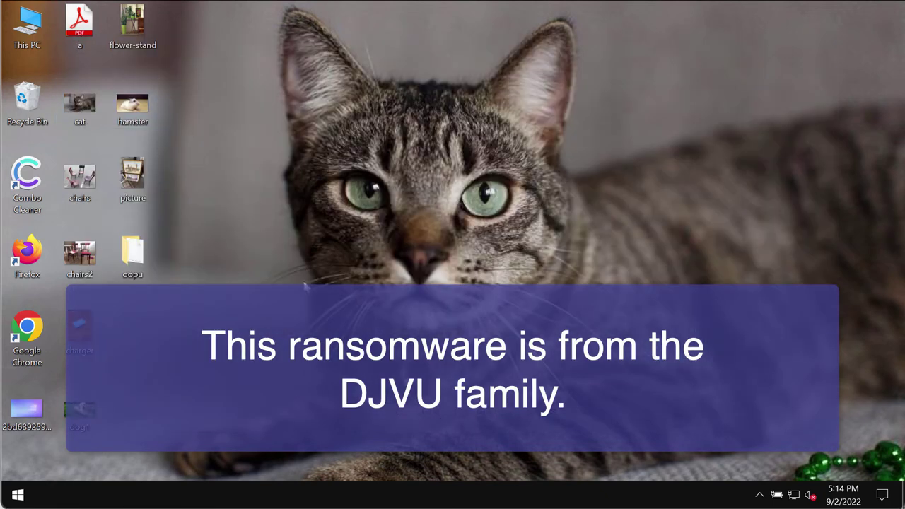
Step: Rename the file in the oopu folder to add an .exe extension, then close the folder
double_click(133, 255)
double_click(423, 131)
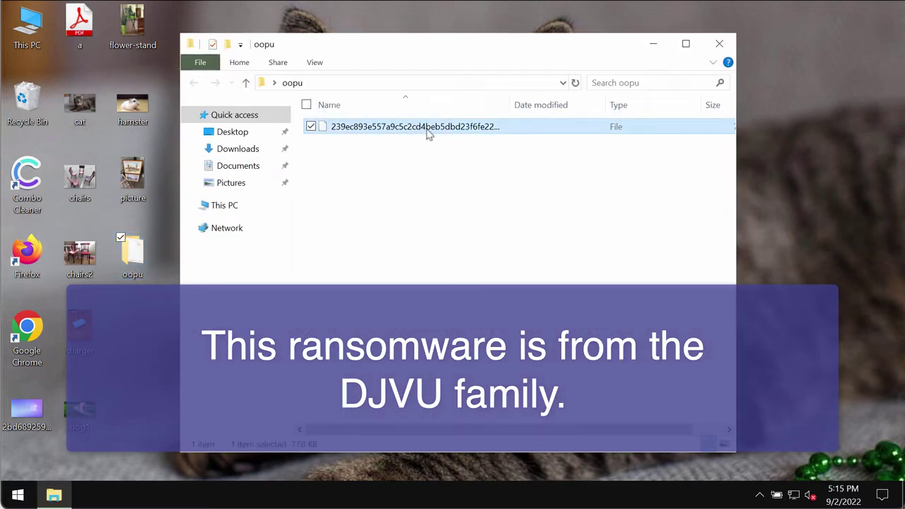
click(652, 172)
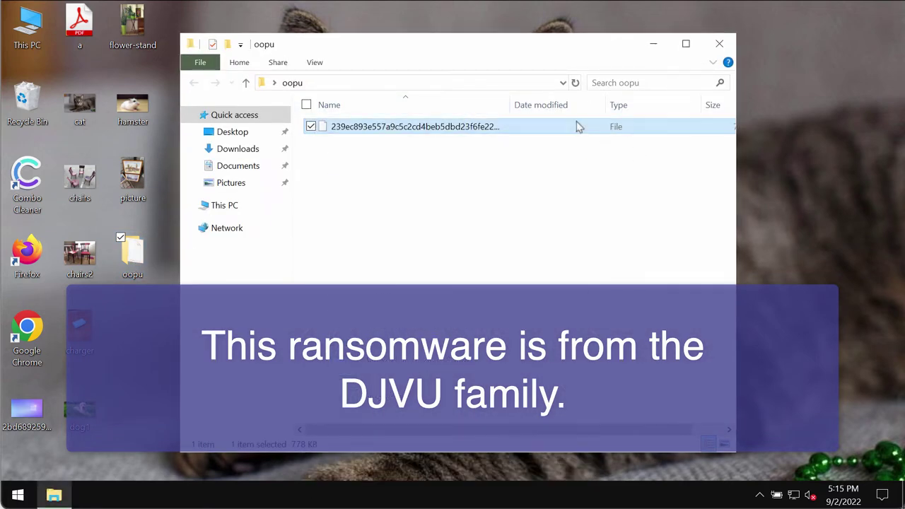
click(479, 127)
key(End)
text(.)
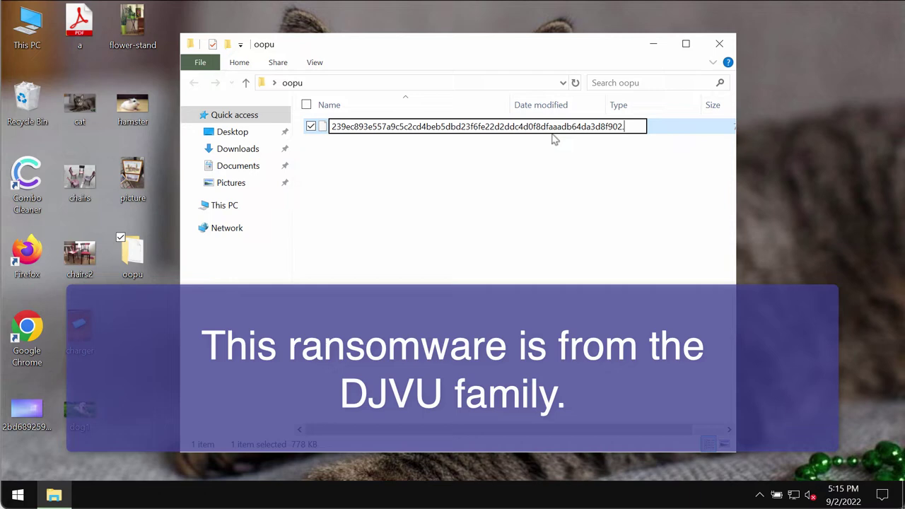
text(ex)
key(Return)
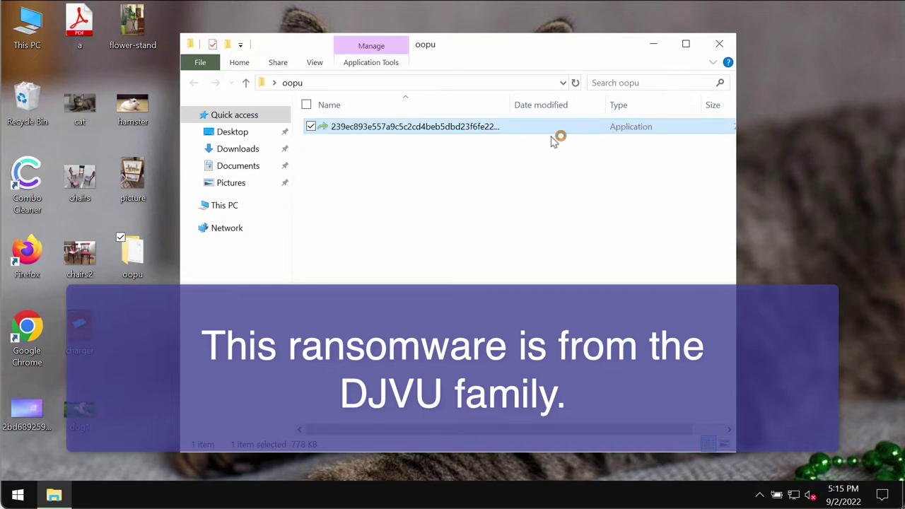
click(720, 47)
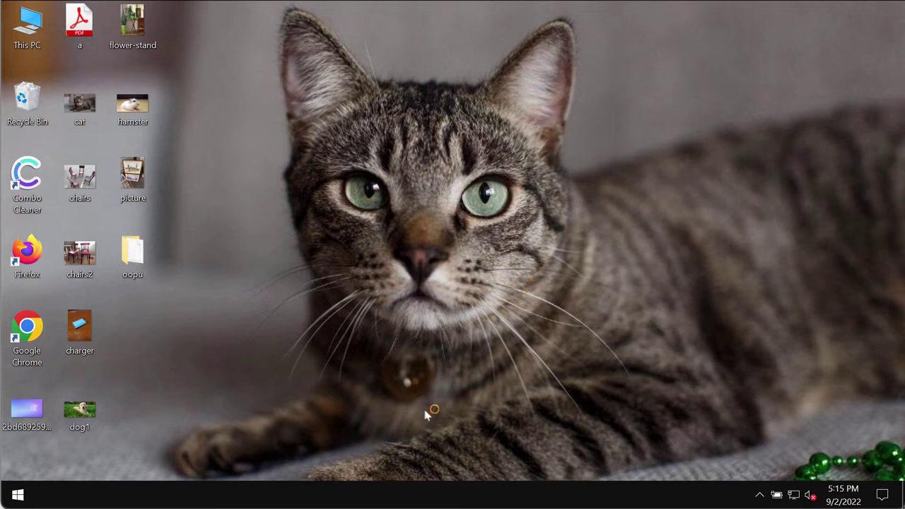
Step: Sign out of Windows from the Start context menu and sign back in
right_click(18, 495)
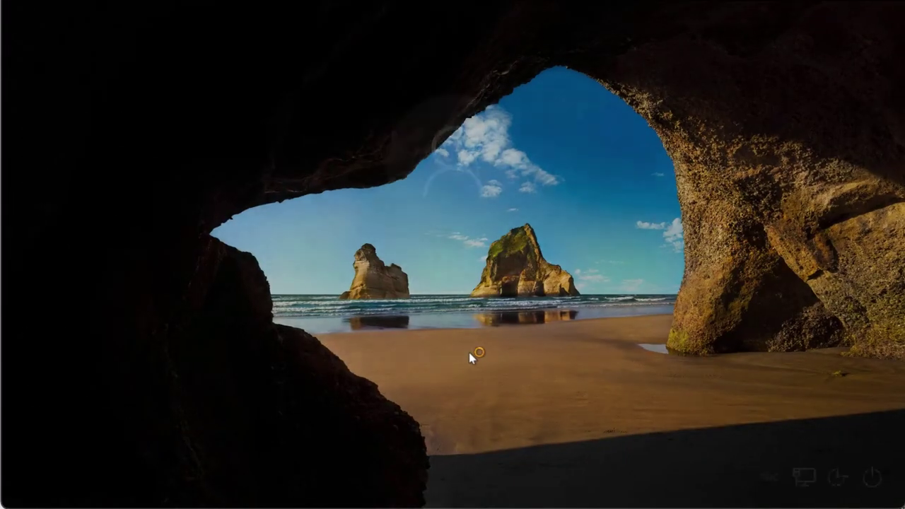
click(463, 311)
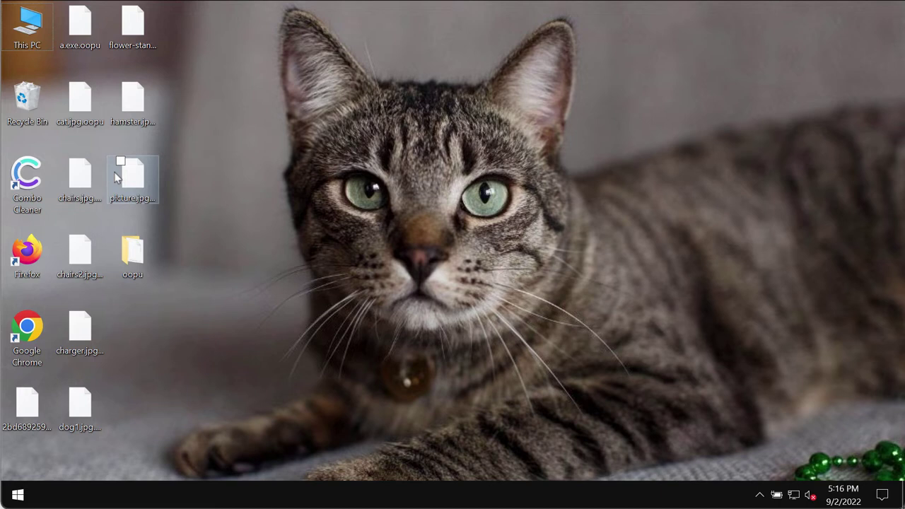
double_click(118, 176)
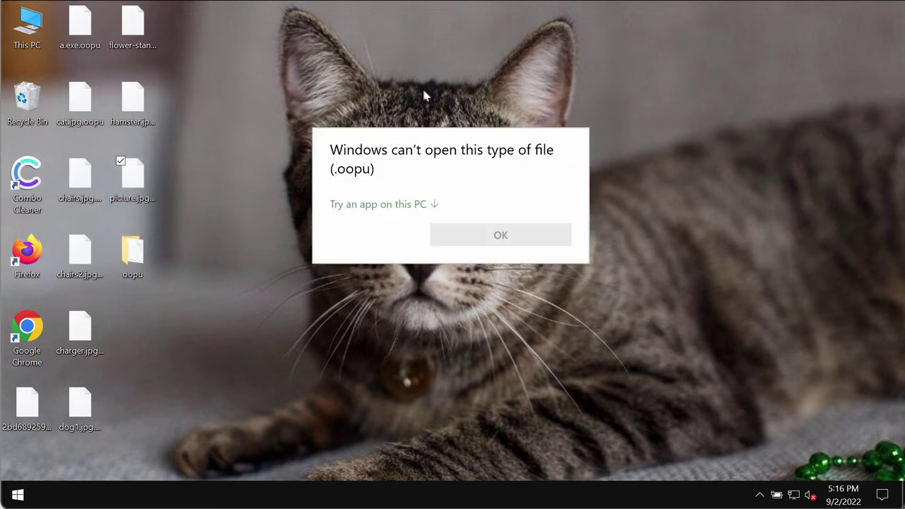
key(Escape)
double_click(130, 35)
key(Escape)
click(287, 157)
double_click(80, 102)
key(Escape)
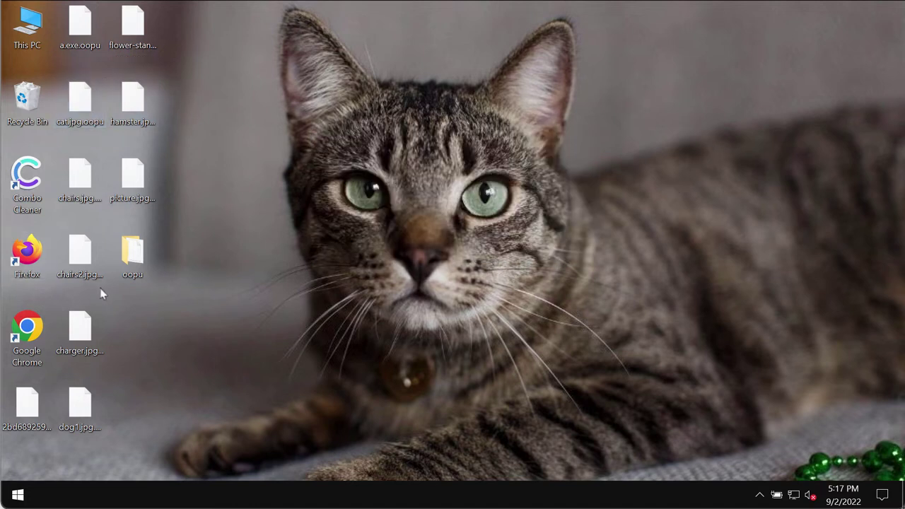
double_click(80, 331)
key(Escape)
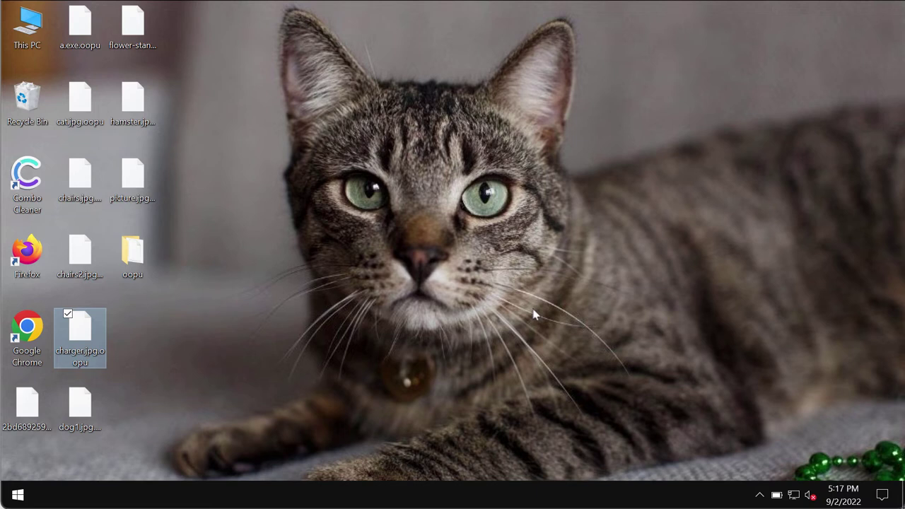
click(479, 304)
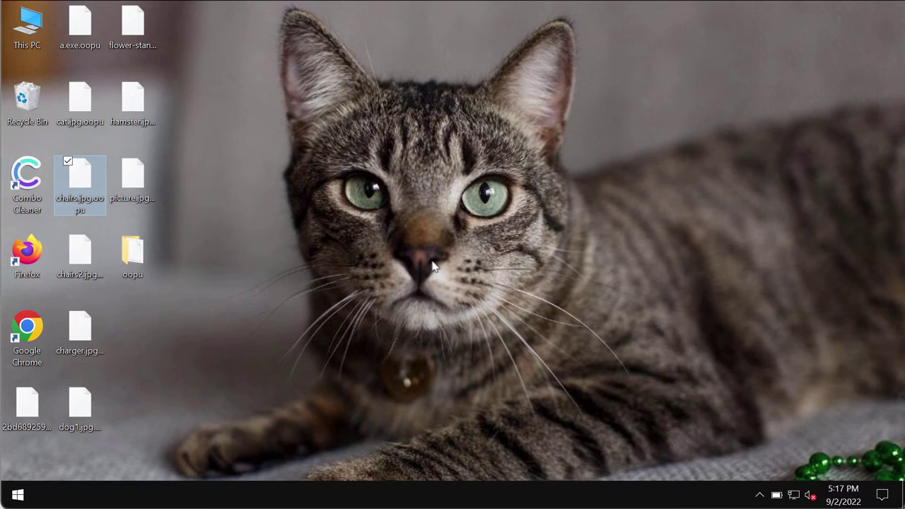
click(39, 344)
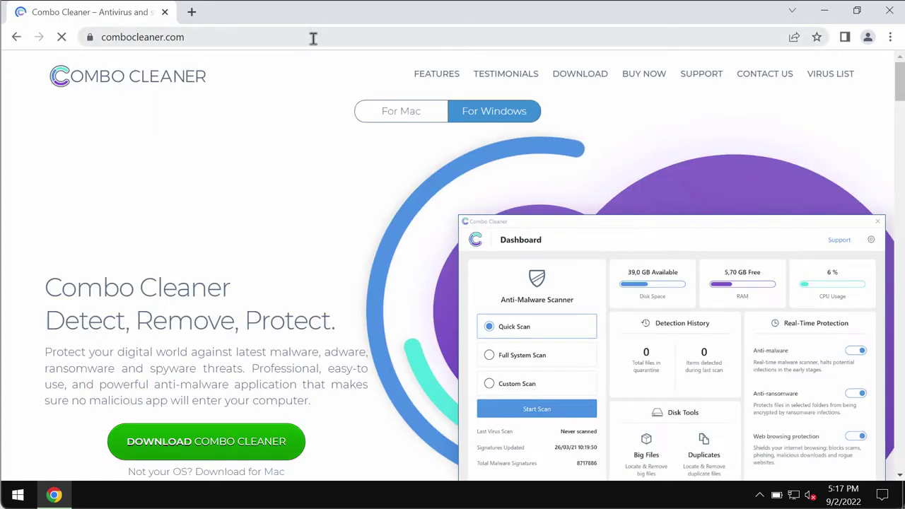
Step: Repeatedly highlight the combocleaner.com address in Chrome's address bar
click(313, 38)
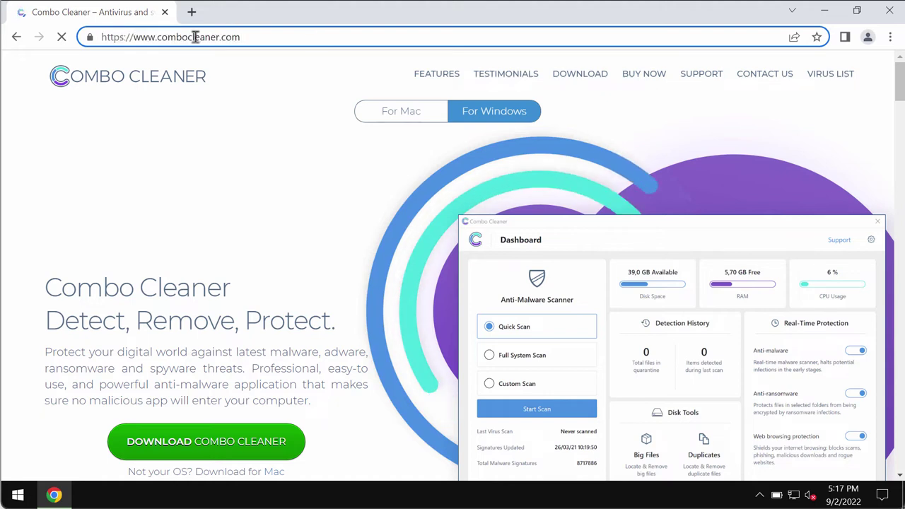
drag(160, 41, 259, 41)
click(266, 38)
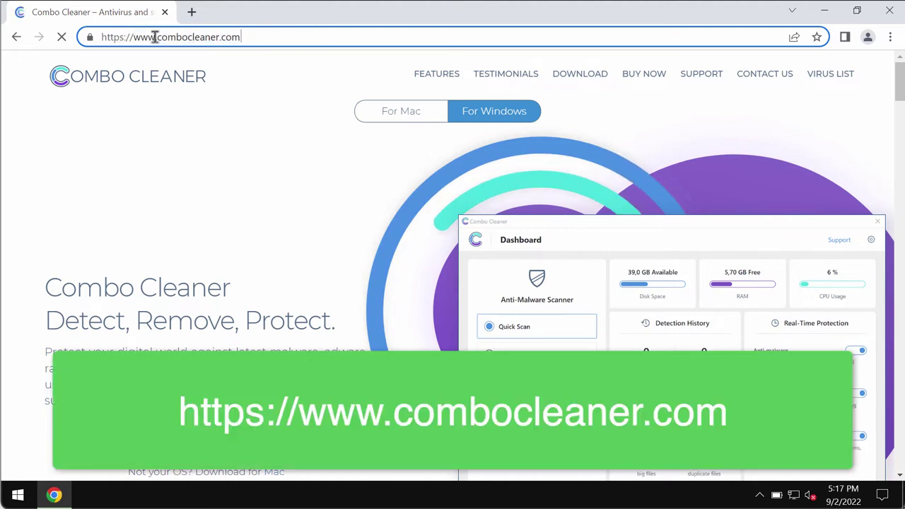
drag(160, 39, 277, 36)
click(250, 36)
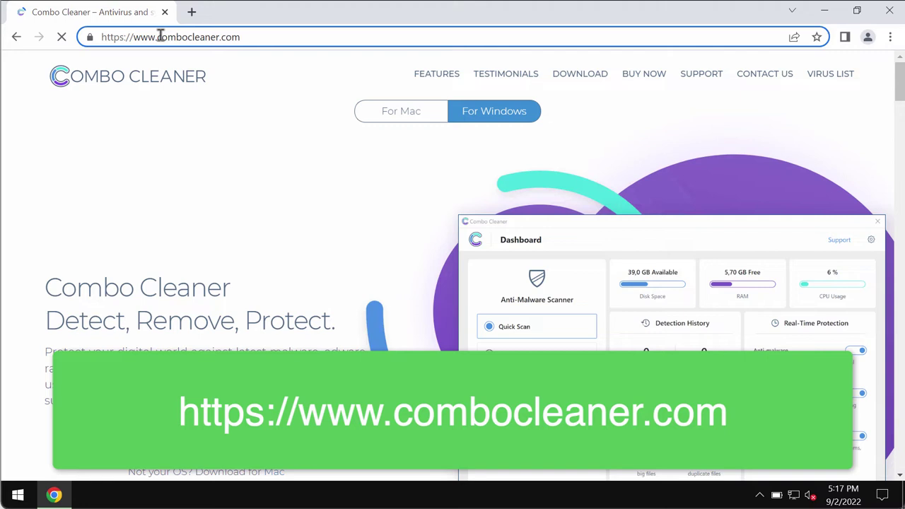
drag(161, 36, 277, 37)
click(283, 36)
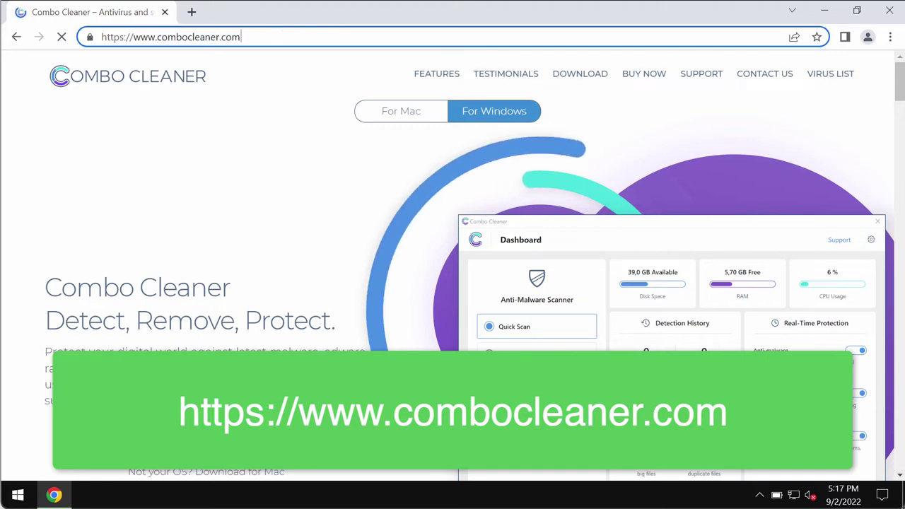
Step: Minimize Chrome, launch Combo Cleaner from the desktop, and shift its window slightly left
click(824, 11)
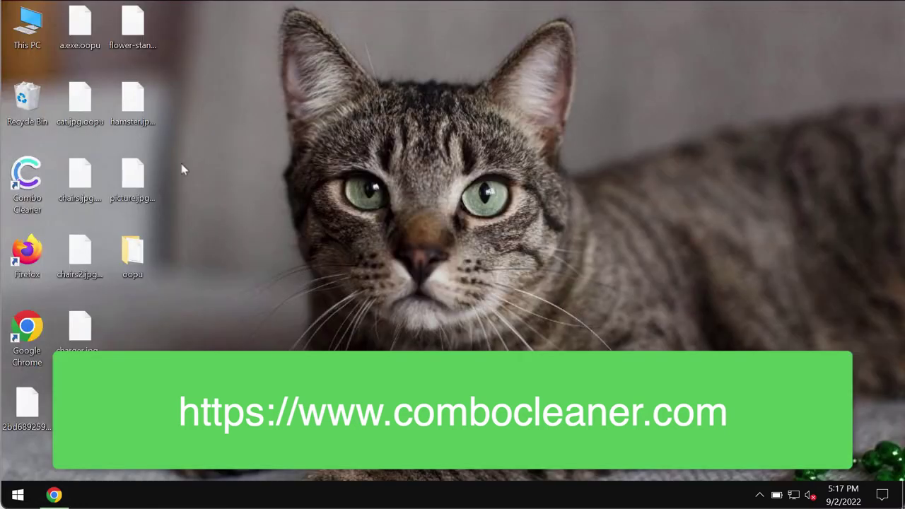
double_click(36, 184)
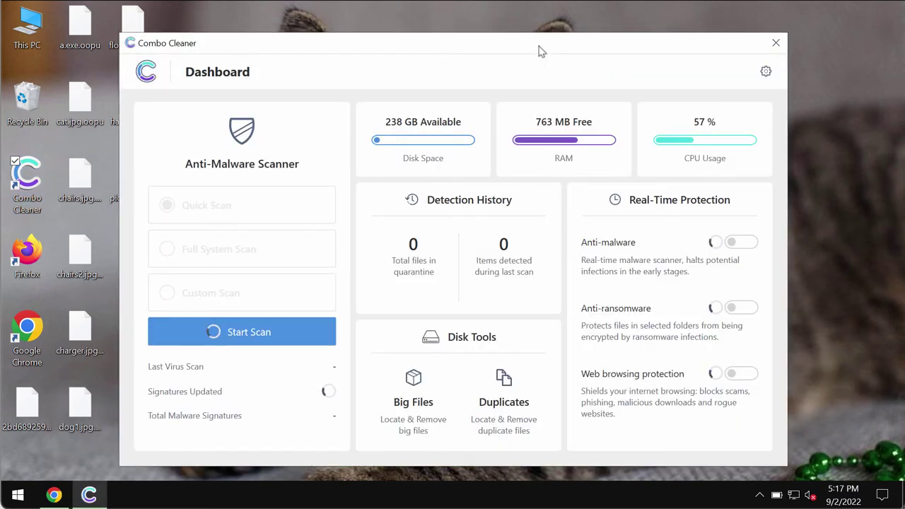
drag(542, 52, 526, 49)
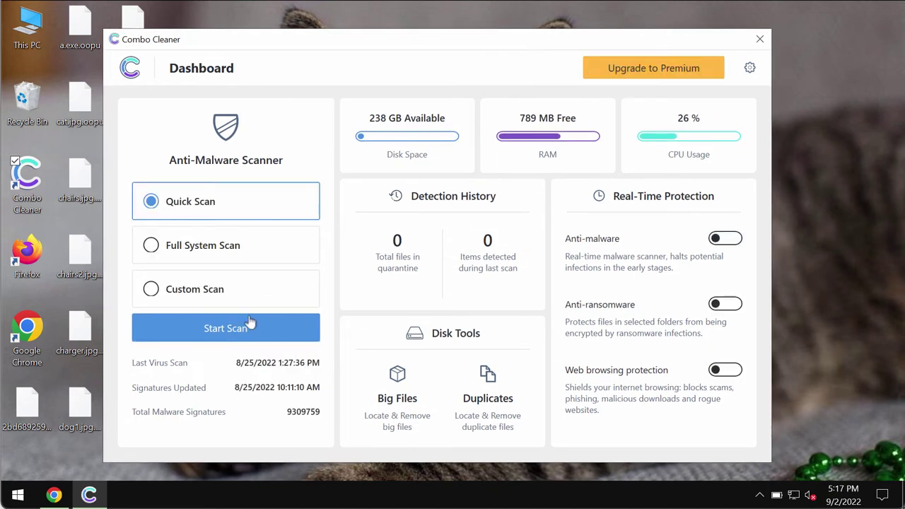
Step: Start the quick scan, check the dashboard, then return to the scan progress
click(243, 338)
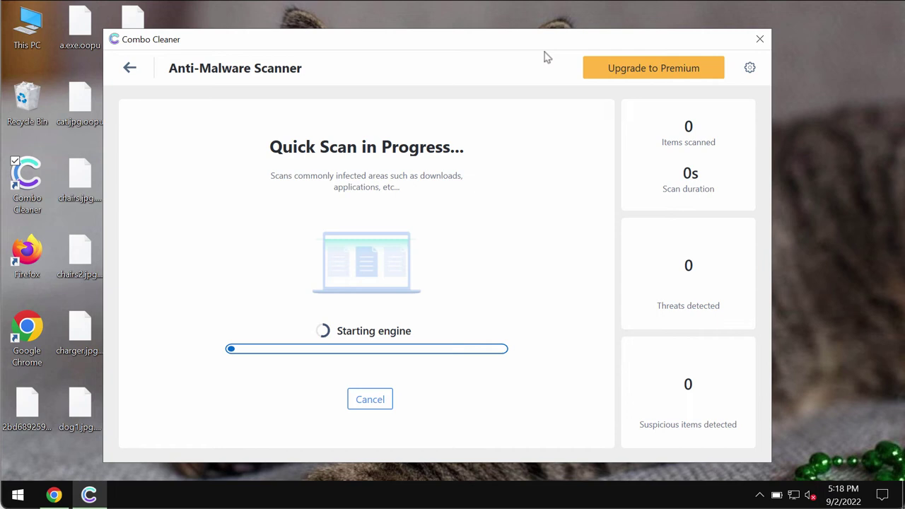
drag(541, 47, 545, 46)
click(133, 67)
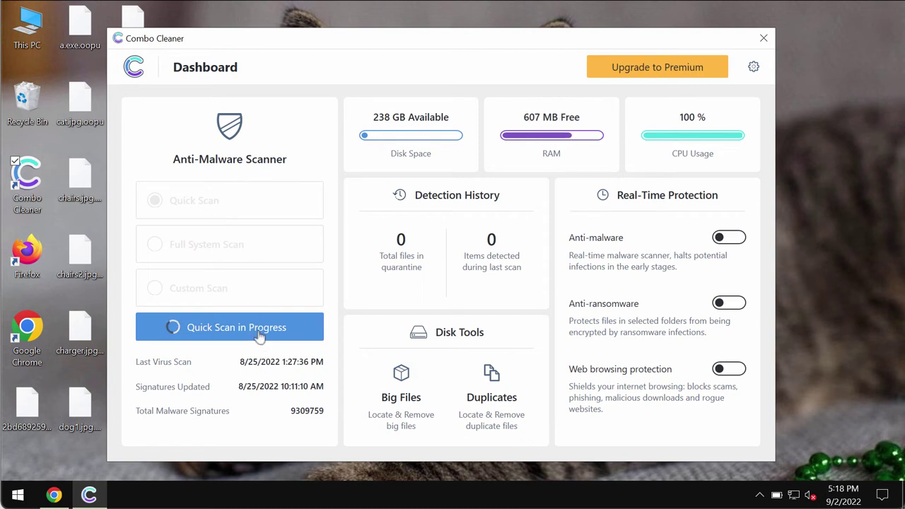
click(259, 335)
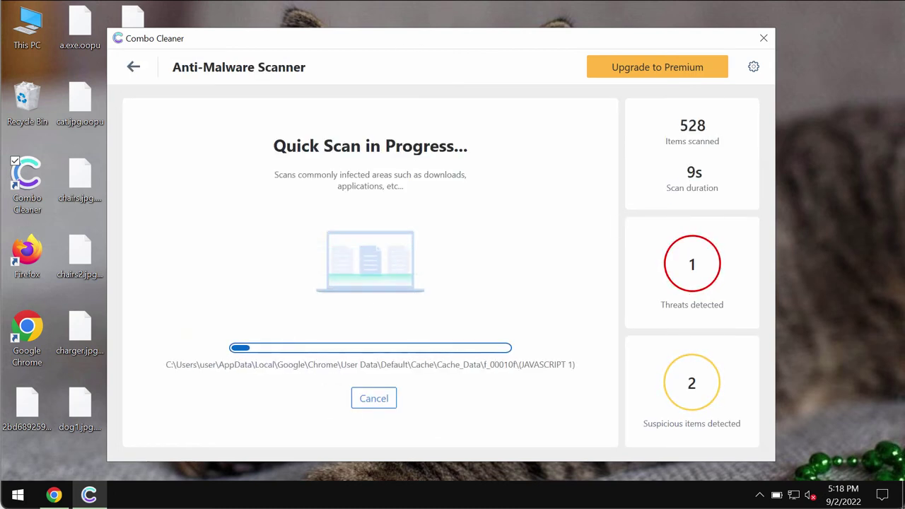
drag(417, 46, 423, 44)
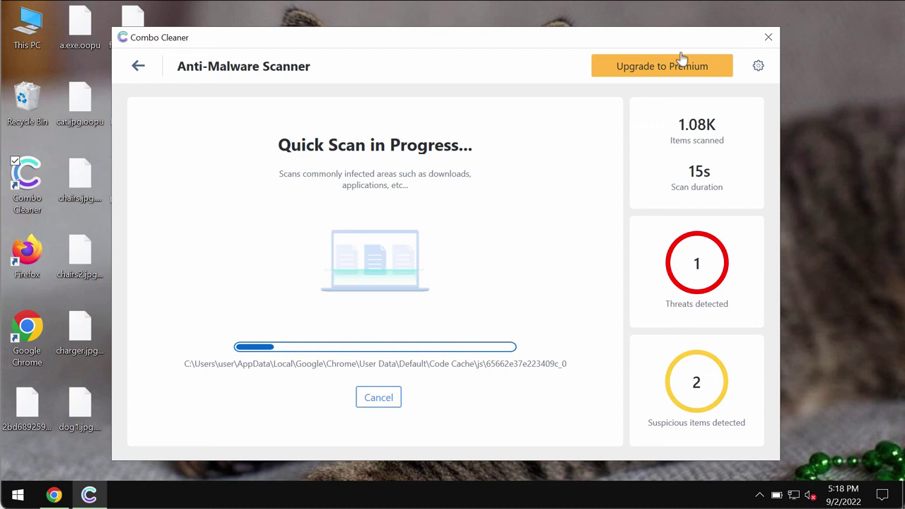
Step: View the anti-ransomware settings, then cancel the running scan and confirm stopping it
click(757, 66)
click(390, 124)
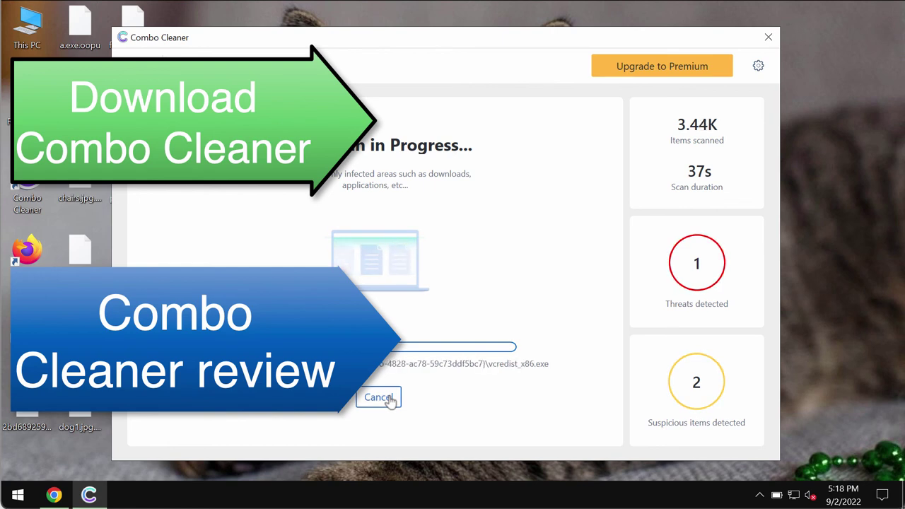
click(390, 400)
click(424, 323)
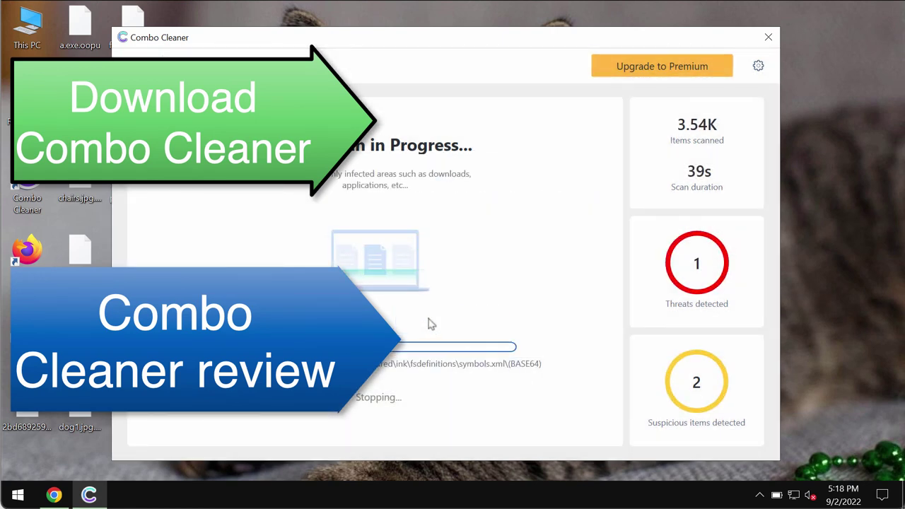